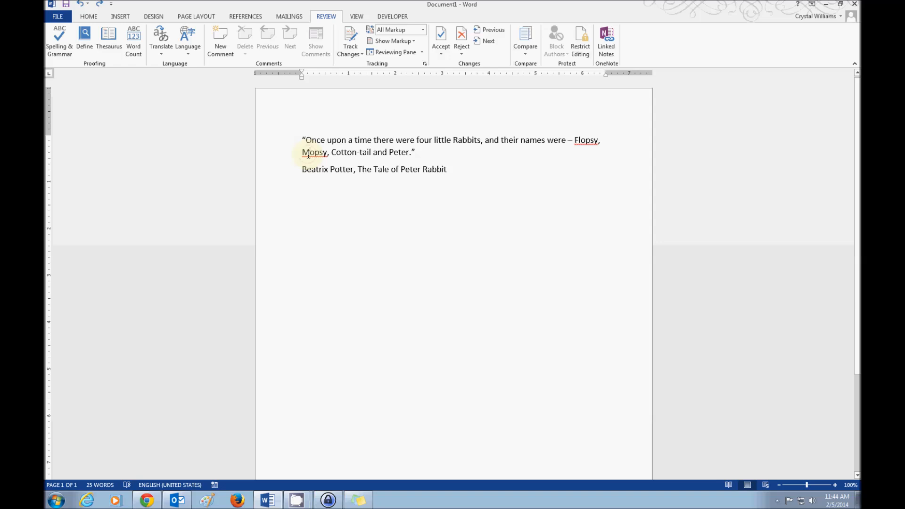
Step: Add the flagged word "Mopsy" to the spelling dictionary and look at the suggestions for "Flopsy"
right_click(309, 155)
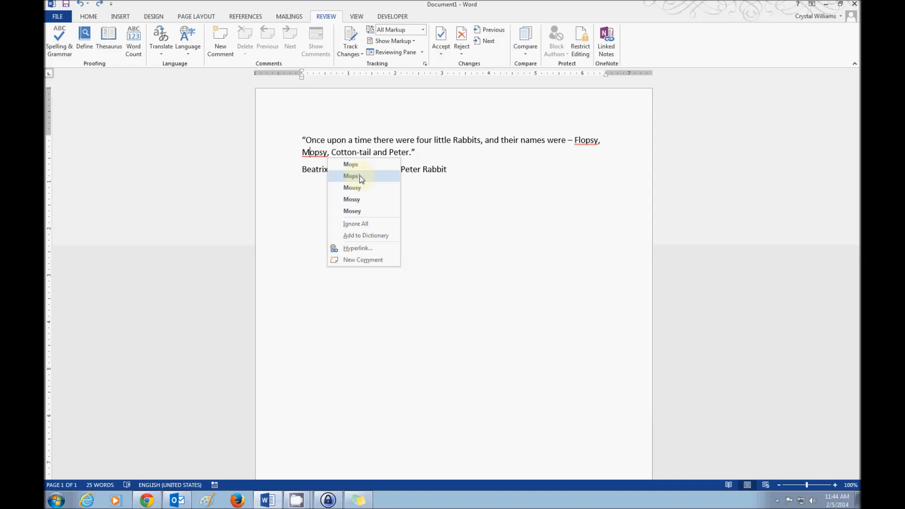
click(360, 236)
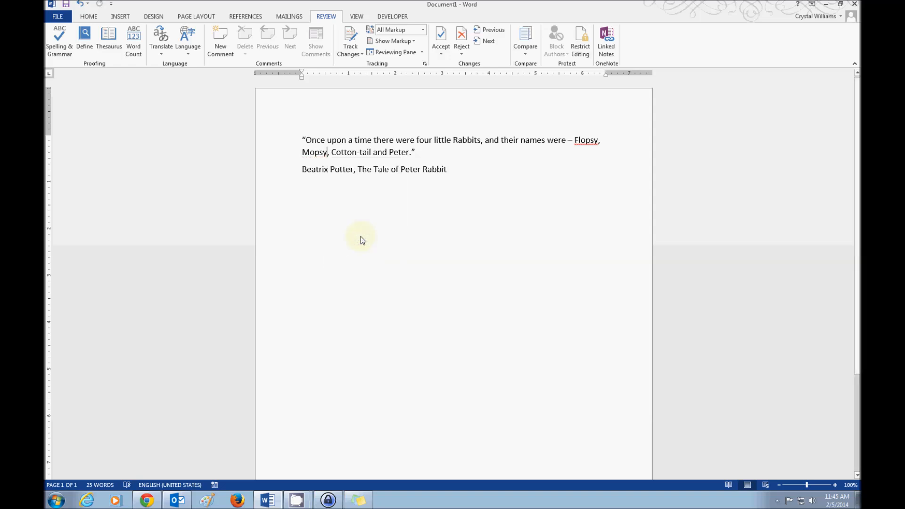
right_click(578, 140)
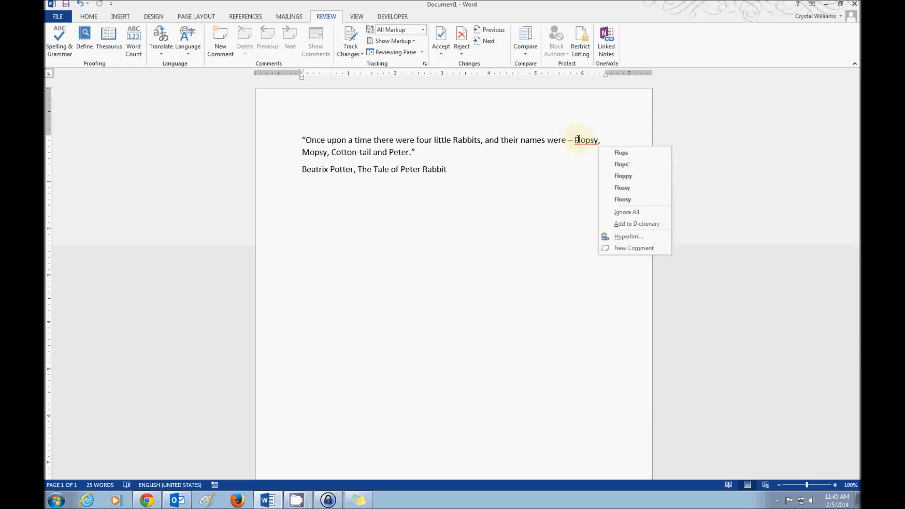
click(546, 181)
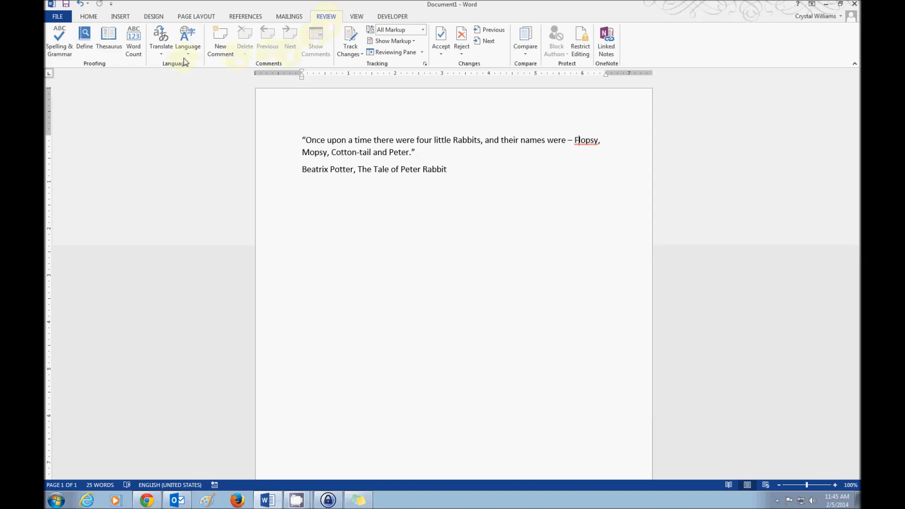
Step: Run the spelling and grammar check, ignore the flags on "Flopsy" and "The", and dismiss the readability statistics
click(54, 48)
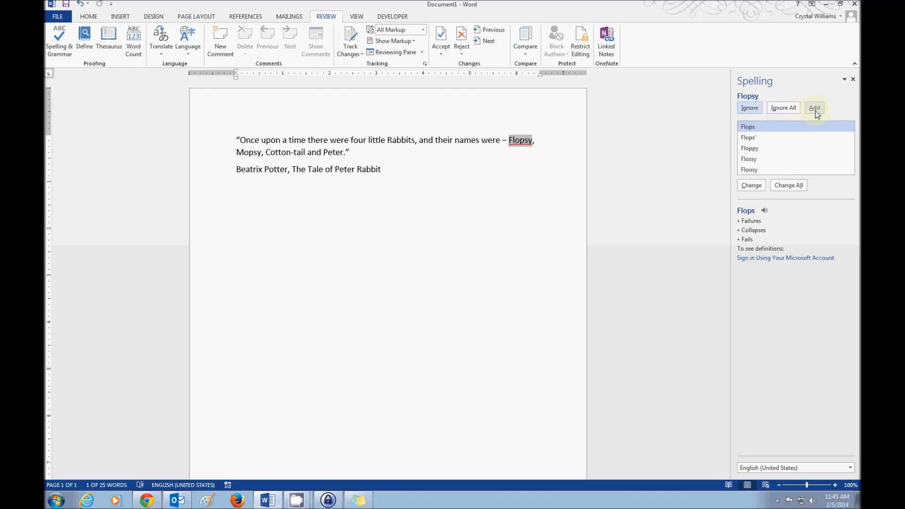
click(750, 108)
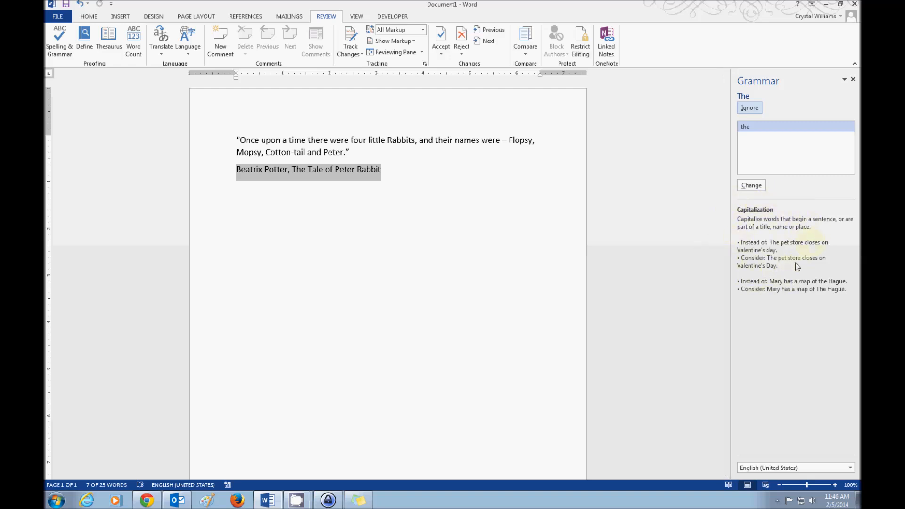
click(750, 108)
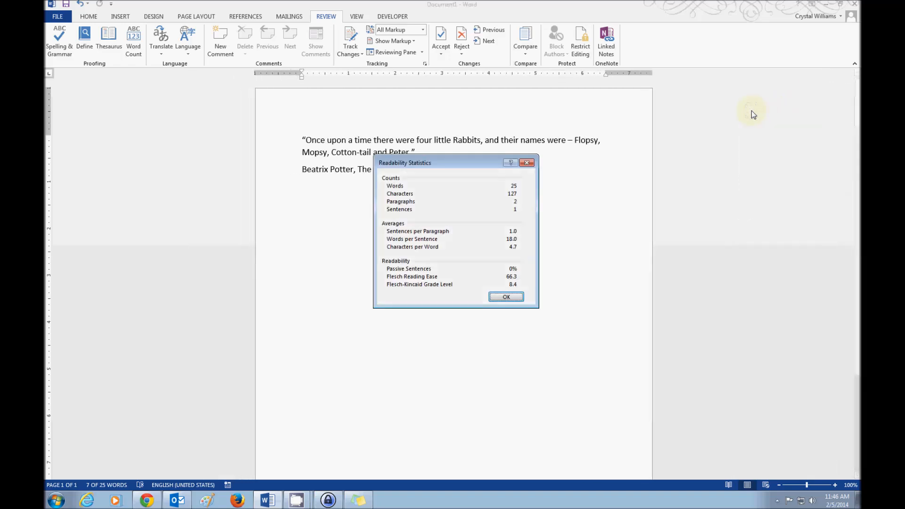
click(505, 297)
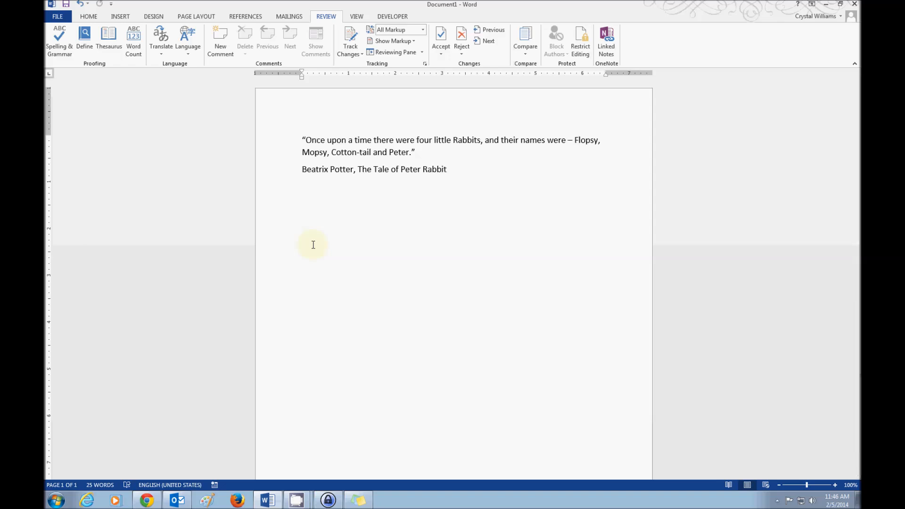
Step: Try the "Mark grammar errors as you type" setting in the Proofing options and discard the changes
click(57, 17)
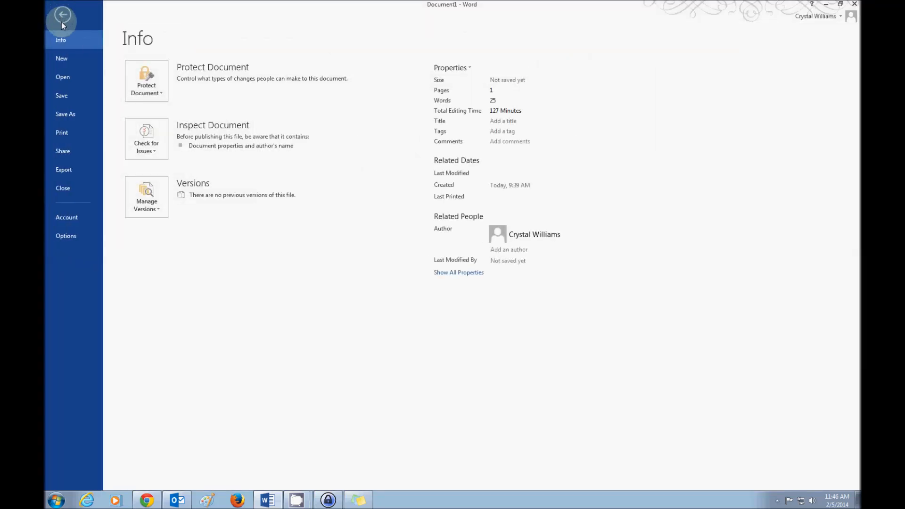
click(60, 238)
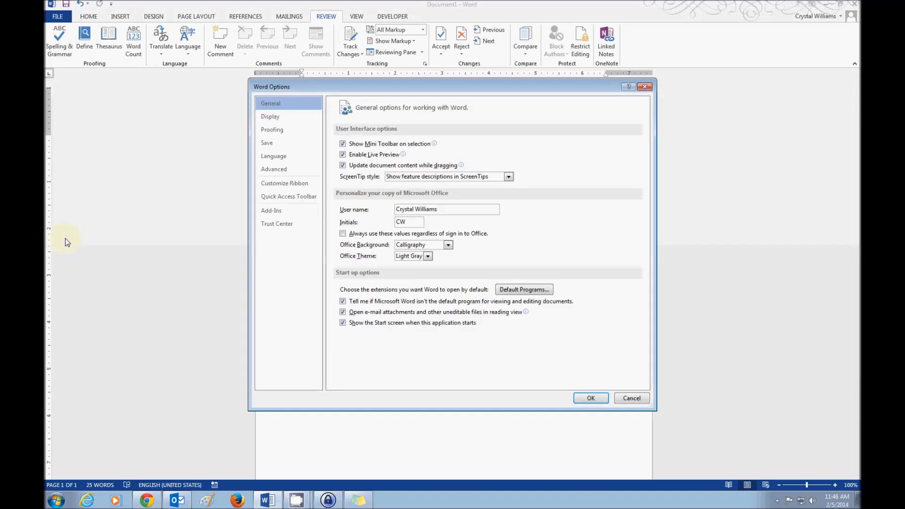
click(267, 133)
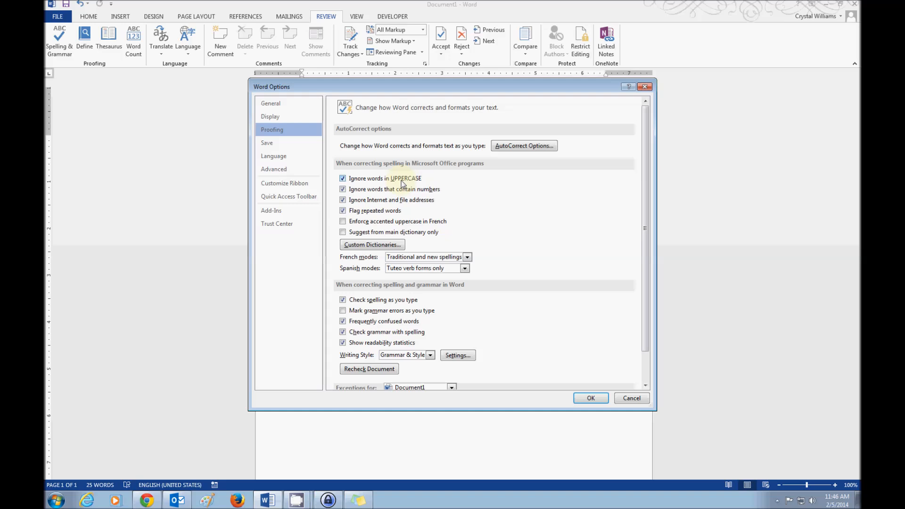
drag(646, 176, 638, 202)
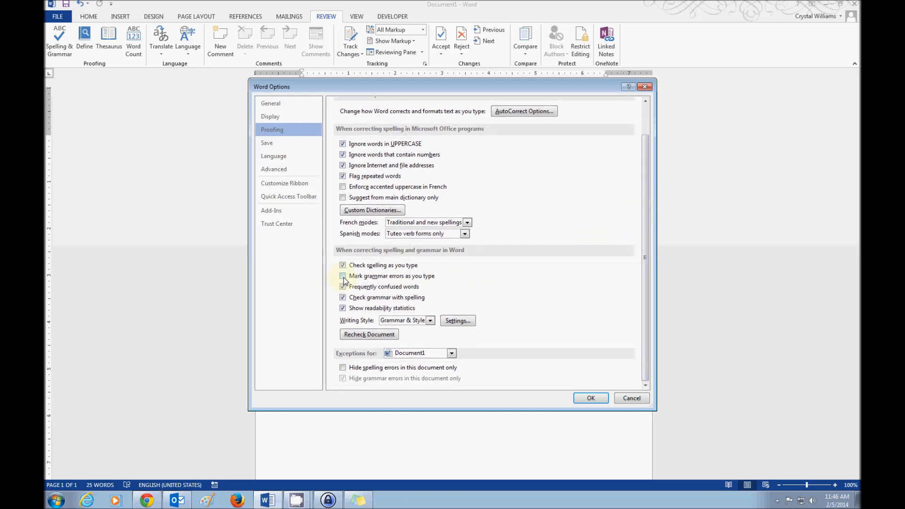
click(365, 278)
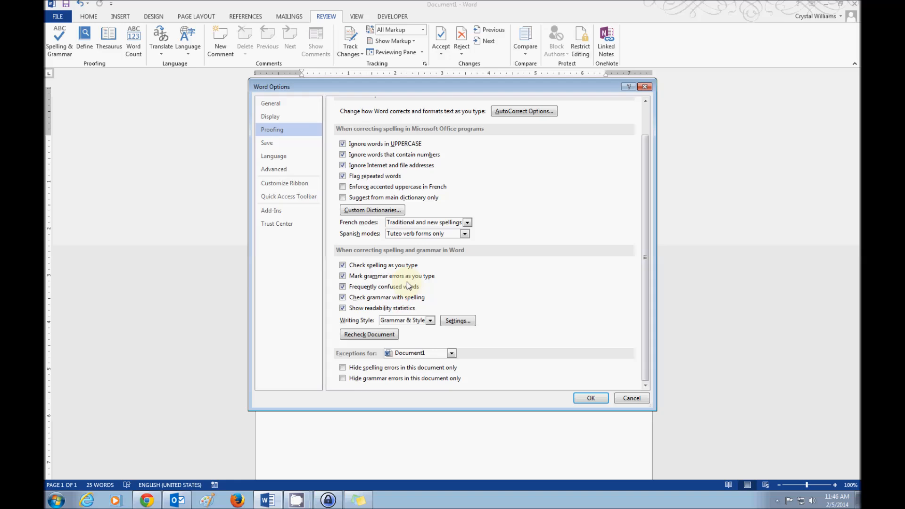
click(343, 276)
click(631, 398)
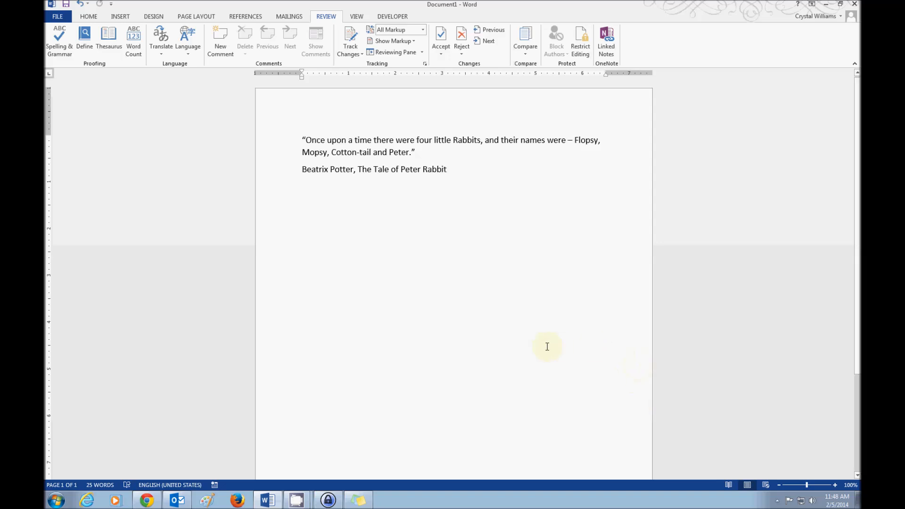
Step: Show the Office Clipboard, copy the "Once upon a time" quotation to it, and hide the Clipboard
click(89, 16)
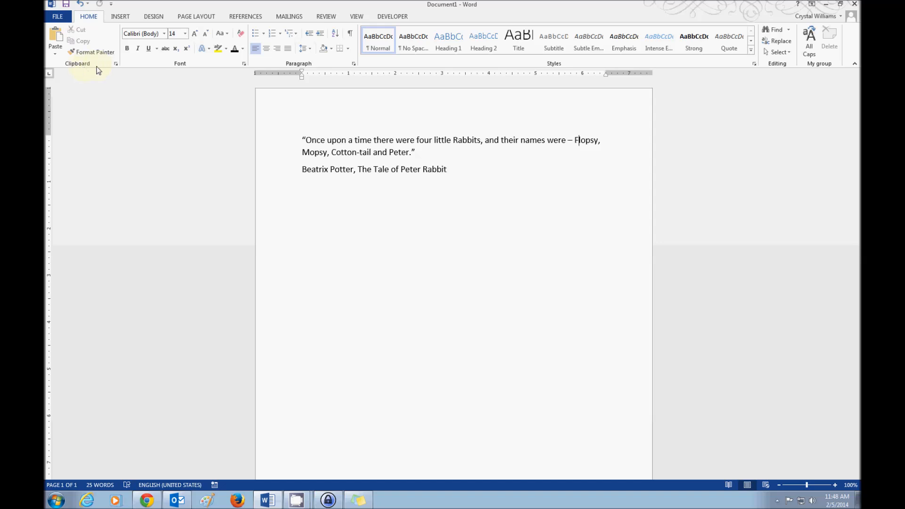
click(115, 64)
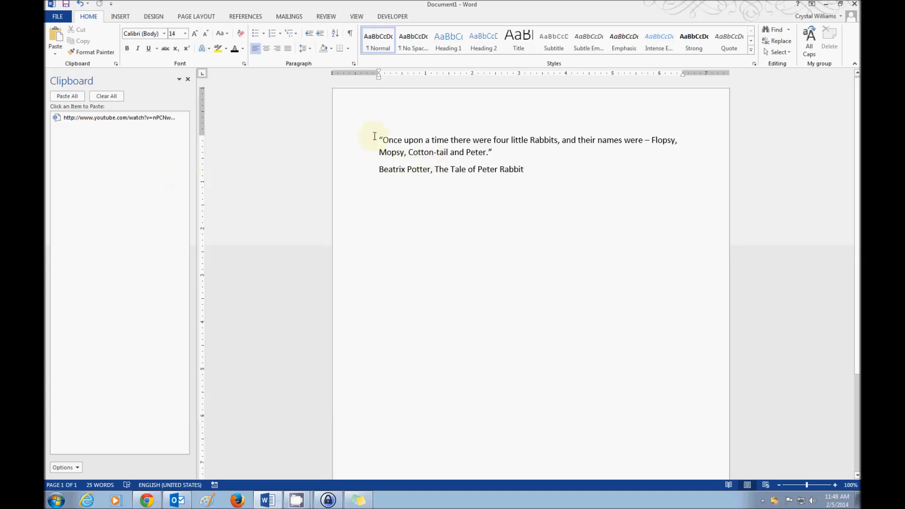
drag(376, 140, 497, 151)
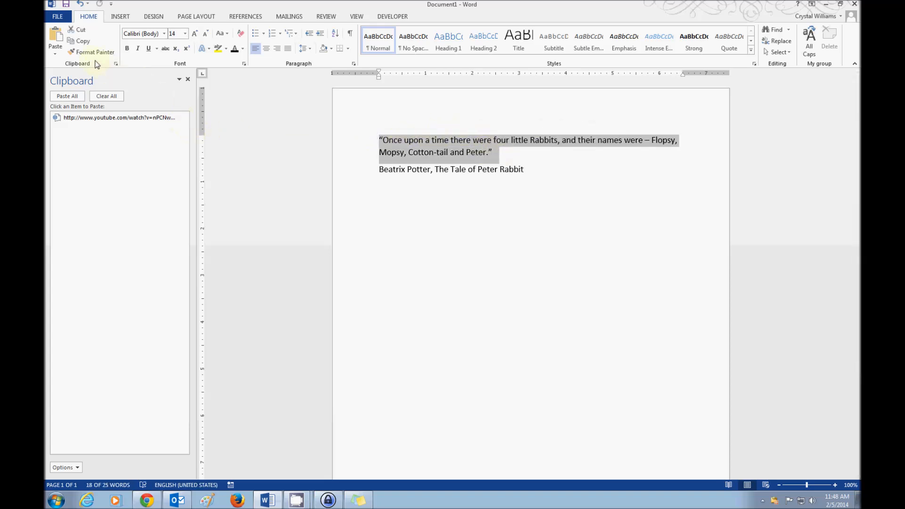
click(86, 44)
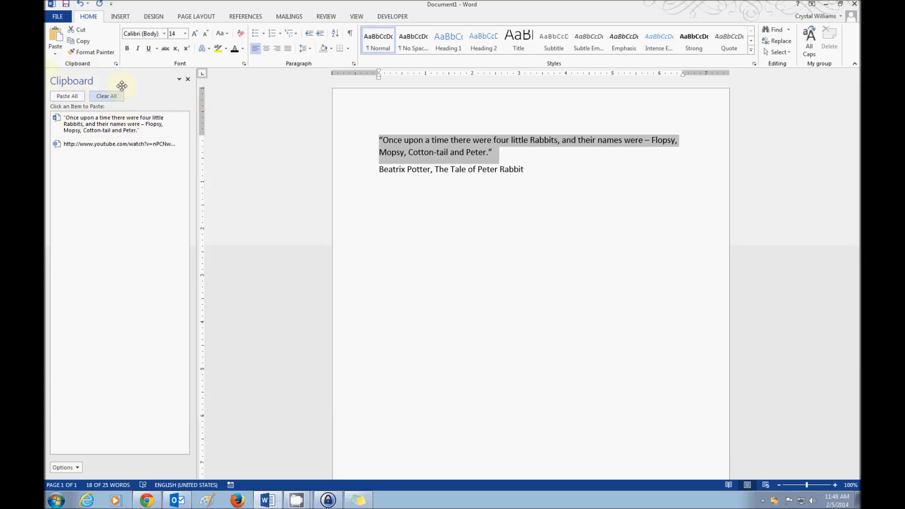
click(187, 80)
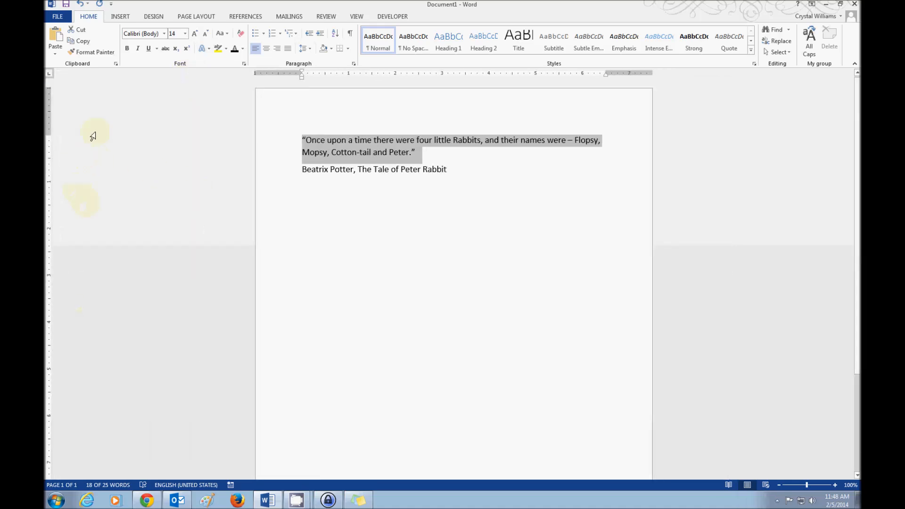
Step: Show the Office Clipboard again and paste the copied quotation three paragraphs below the Beatrix Potter attribution line
click(115, 64)
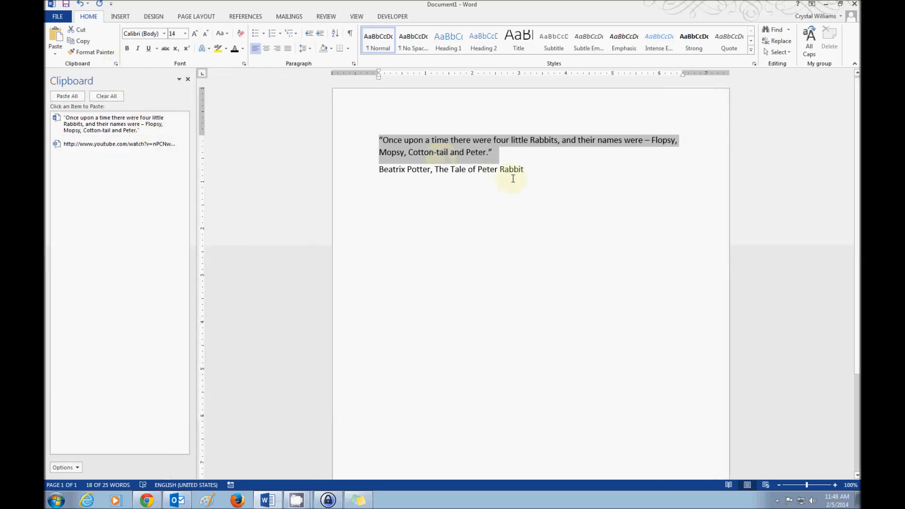
click(534, 169)
key(Return)
key(Return)
key(Return)
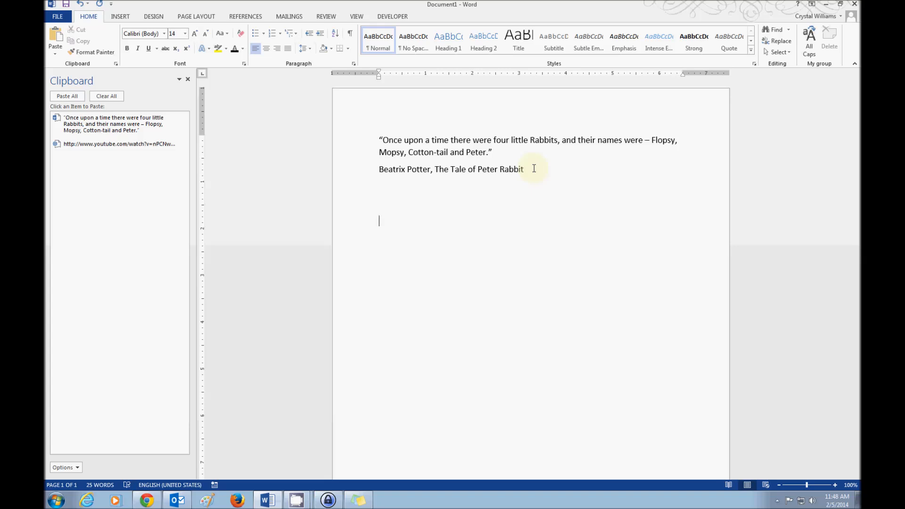
click(55, 37)
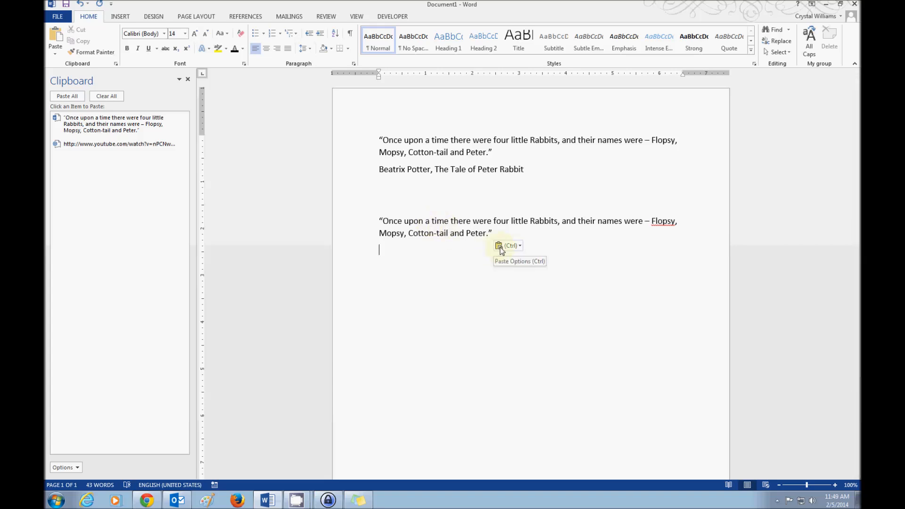
Step: Examine the paste options for the pasted quotation and compare the font formatting of the original and the copy
click(519, 247)
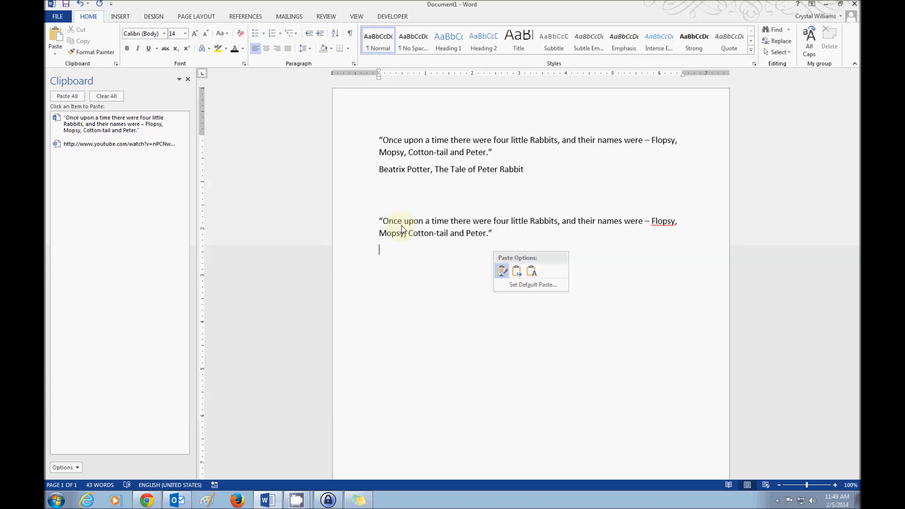
click(381, 141)
drag(382, 141, 503, 159)
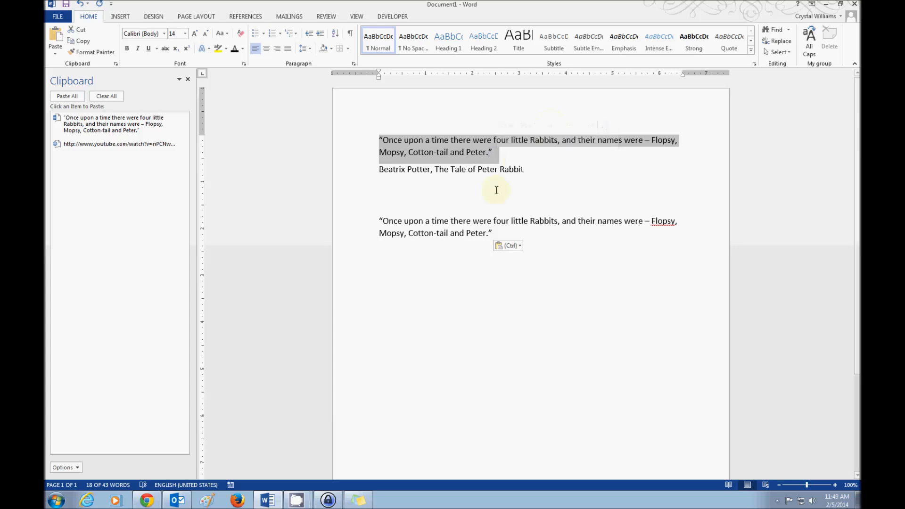
drag(382, 221, 496, 232)
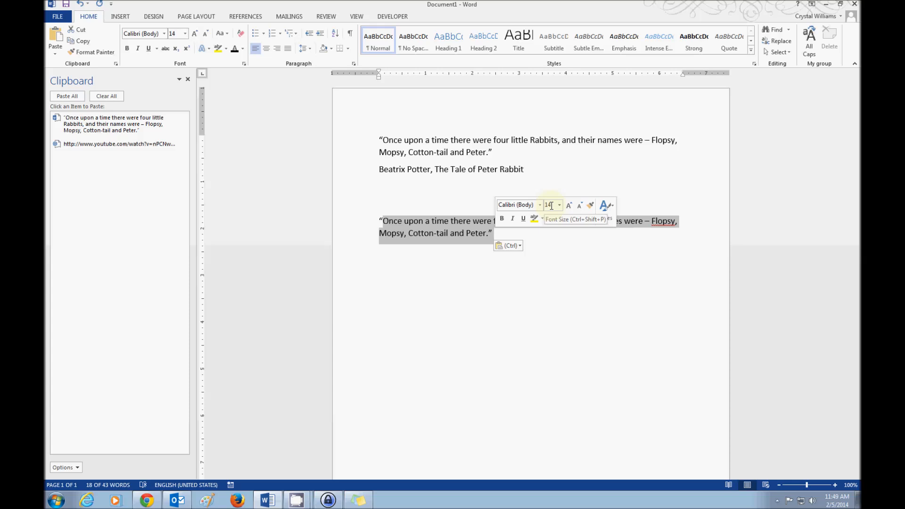
click(552, 270)
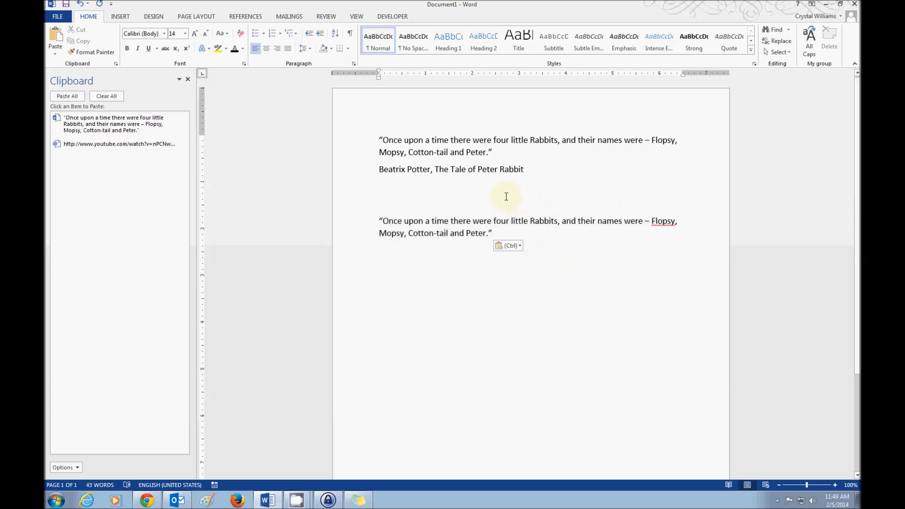
Step: Cut the line "Beatrix Potter, The Tale of Peter Rabbit" and paste it on a new line under the second quotation
drag(524, 171, 374, 176)
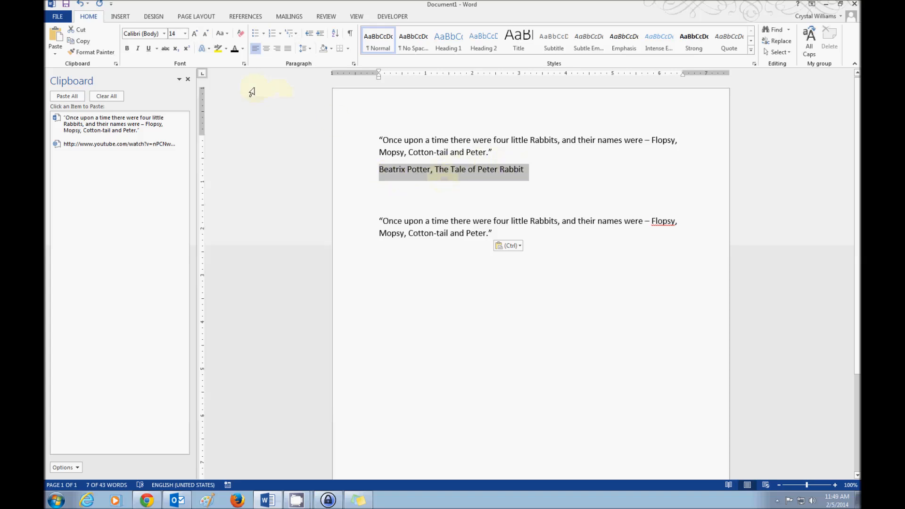
click(79, 31)
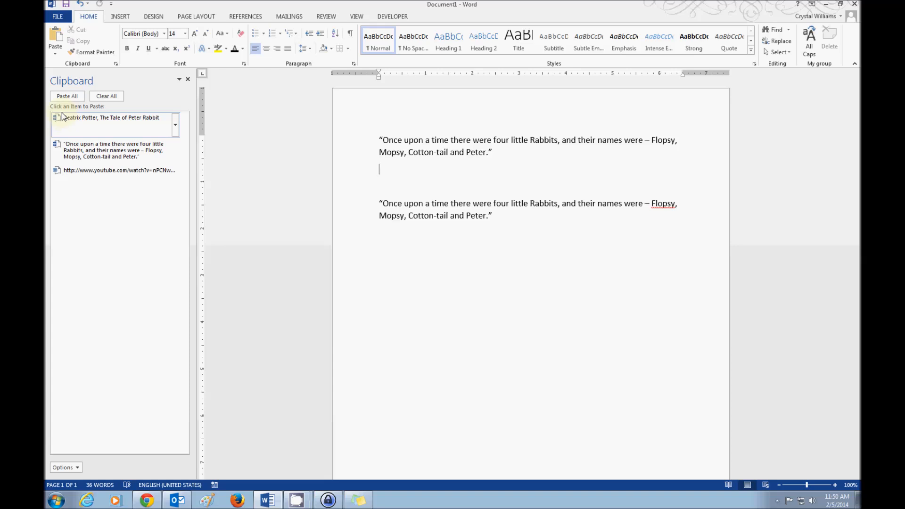
click(502, 216)
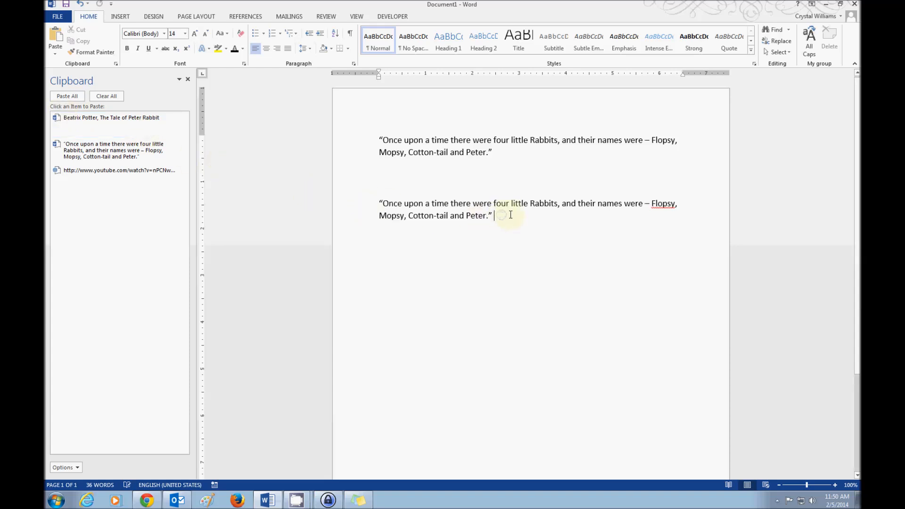
key(Return)
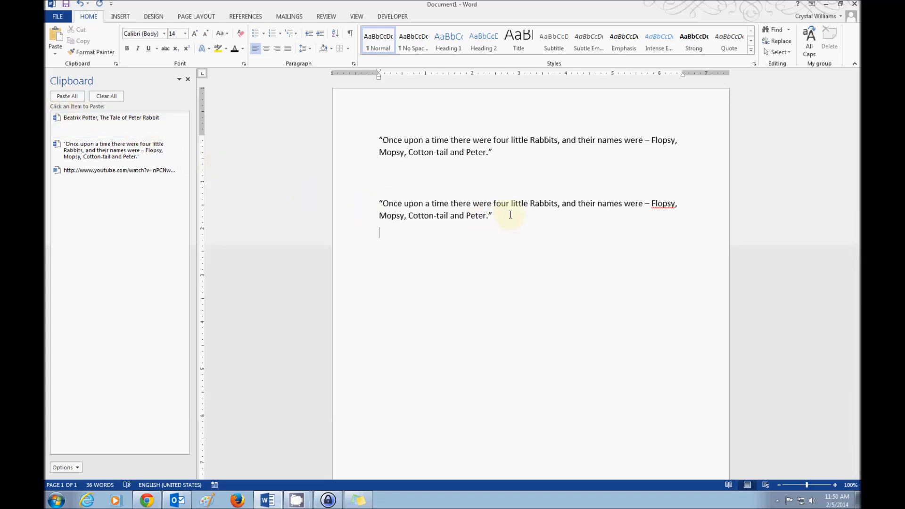
click(56, 37)
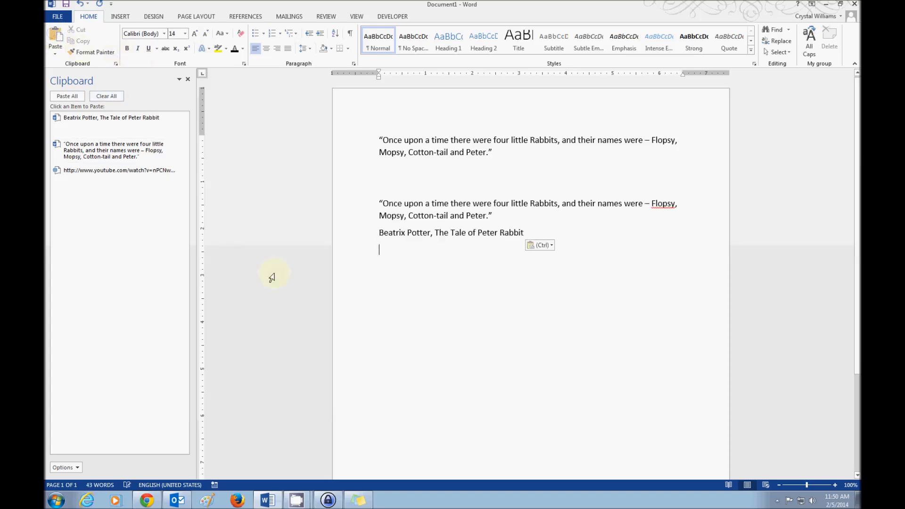